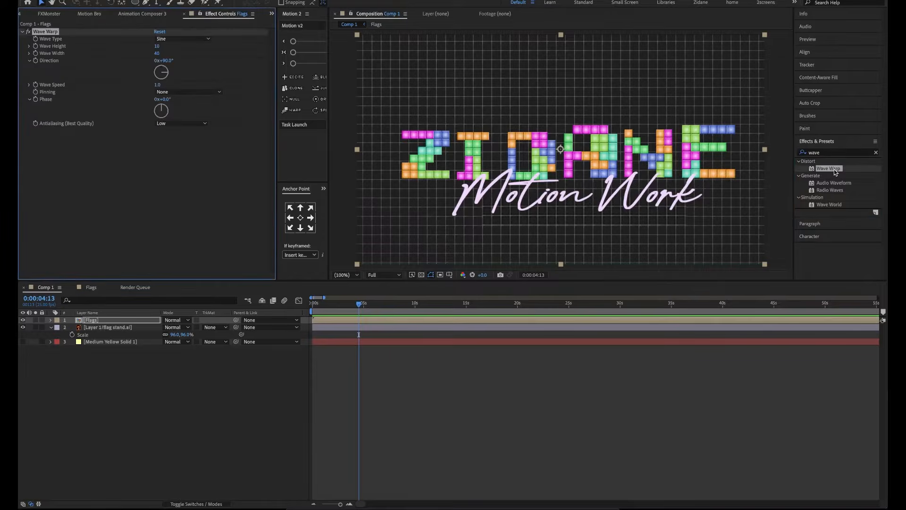
Scale the Flags layer to 65% and show the Medium Yellow Solid 1 background
{"action": "key", "text": "s"}
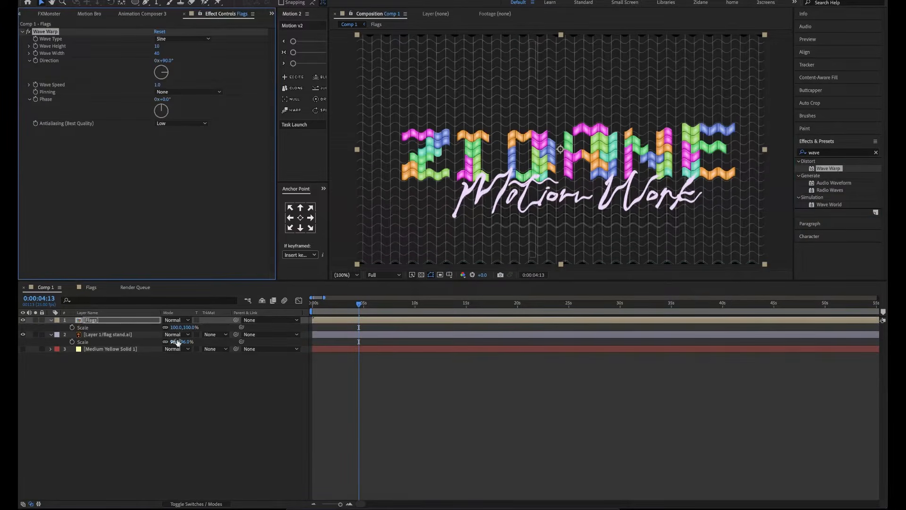
{"action": "left_click_drag", "start_coordinate": [189, 327], "coordinate": [27, 351]}
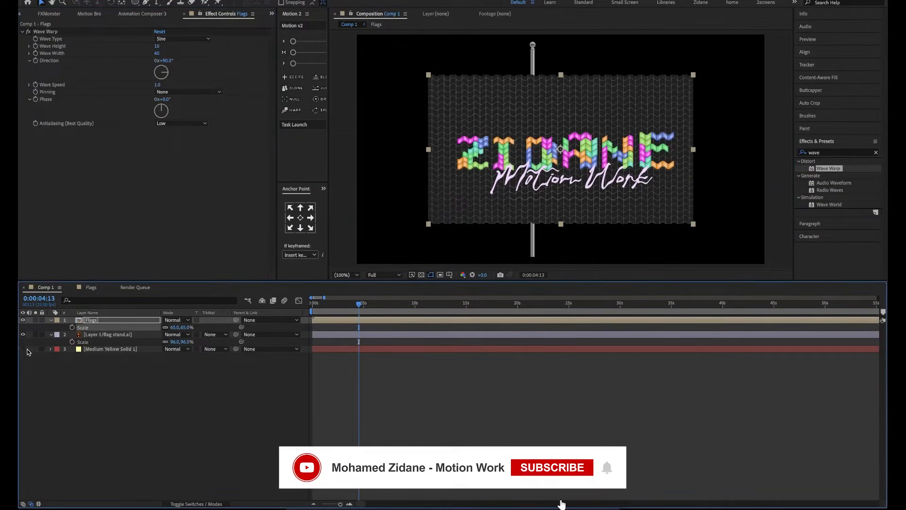
{"action": "left_click", "coordinate": [23, 349]}
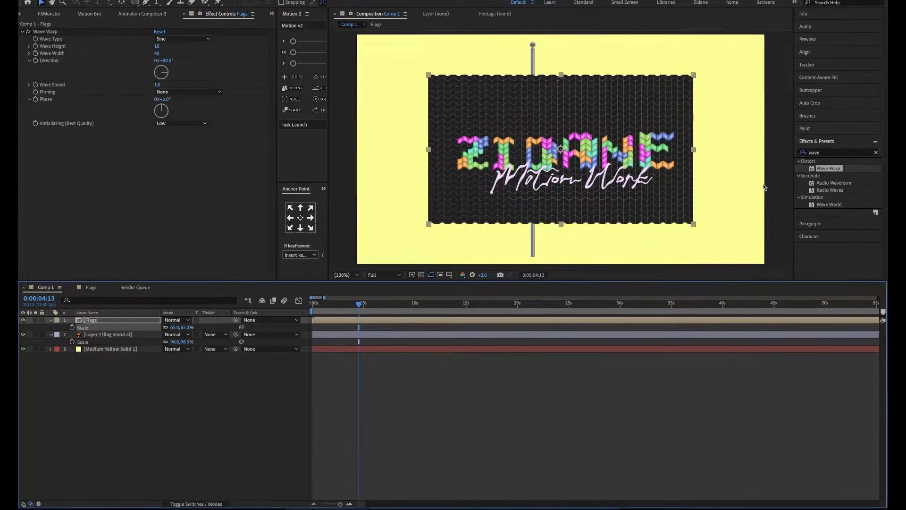
Apply the Utility Grow Bounds effect to the Flags layer, place it above Wave Warp, and set its Pixels to 47
{"action": "left_click", "coordinate": [830, 153]}
{"action": "key", "text": "BackSpace"}
{"action": "key", "text": "BackSpace"}
{"action": "key", "text": "BackSpace"}
{"action": "key", "text": "BackSpace"}
{"action": "type", "text": "grow"}
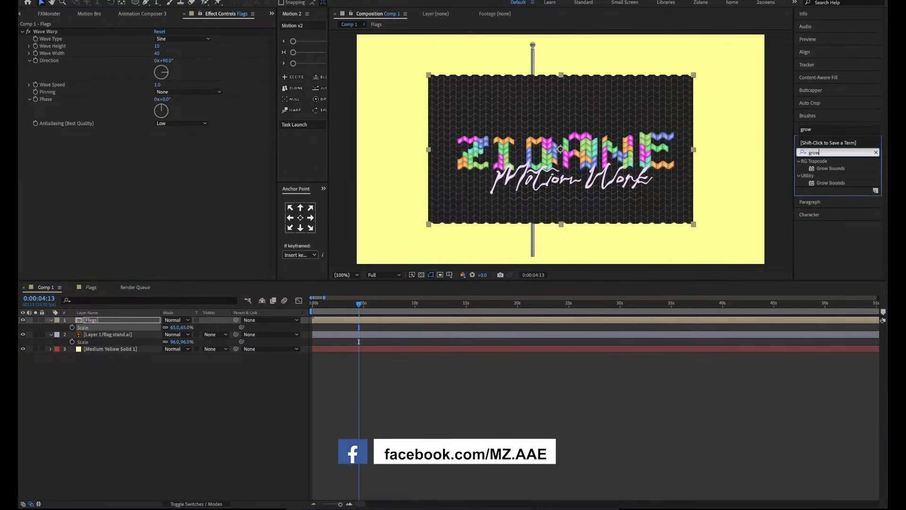
{"action": "left_click", "coordinate": [829, 184]}
{"action": "double_click", "coordinate": [830, 184]}
{"action": "left_click_drag", "start_coordinate": [57, 132], "coordinate": [81, 30]}
{"action": "left_click_drag", "start_coordinate": [161, 38], "coordinate": [173, 38]}
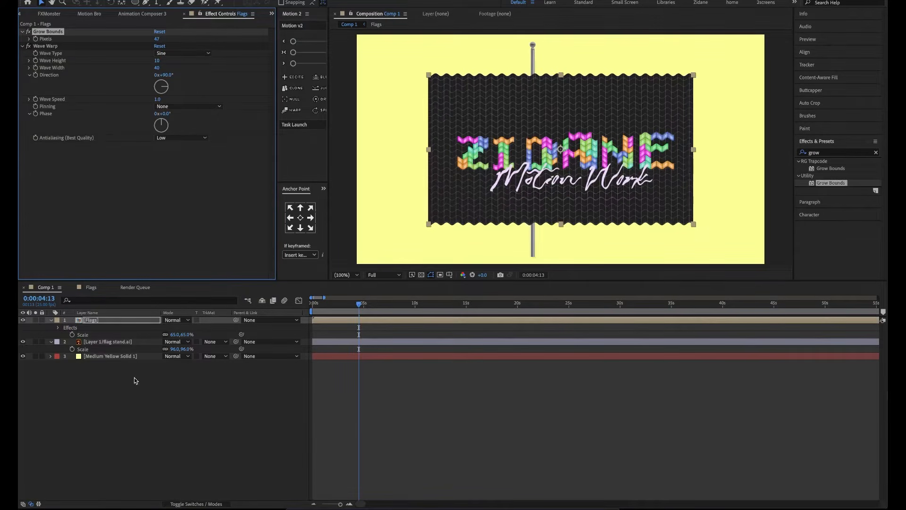
Keep the Sine wave type in Wave Warp, set Wave Height to 60, and widen the waves slightly
{"action": "left_click", "coordinate": [199, 53]}
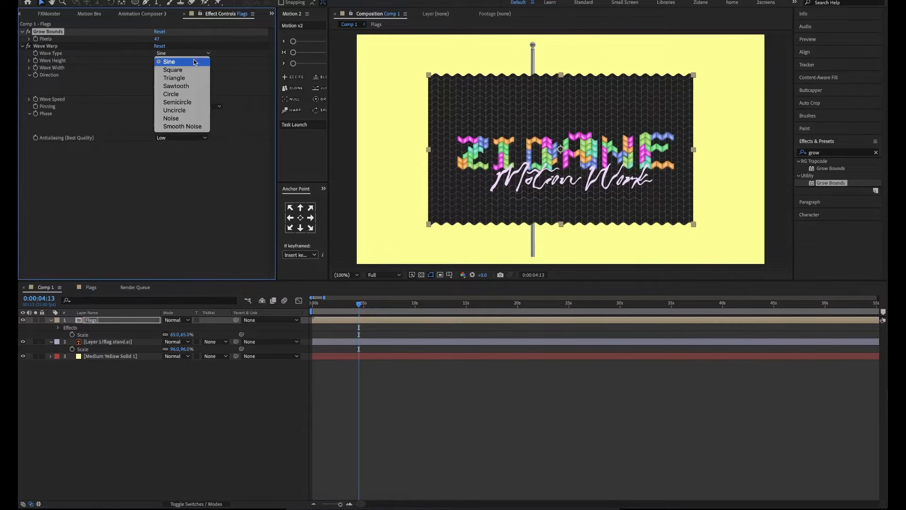
{"action": "left_click", "coordinate": [194, 62]}
{"action": "left_click_drag", "start_coordinate": [158, 67], "coordinate": [184, 66]}
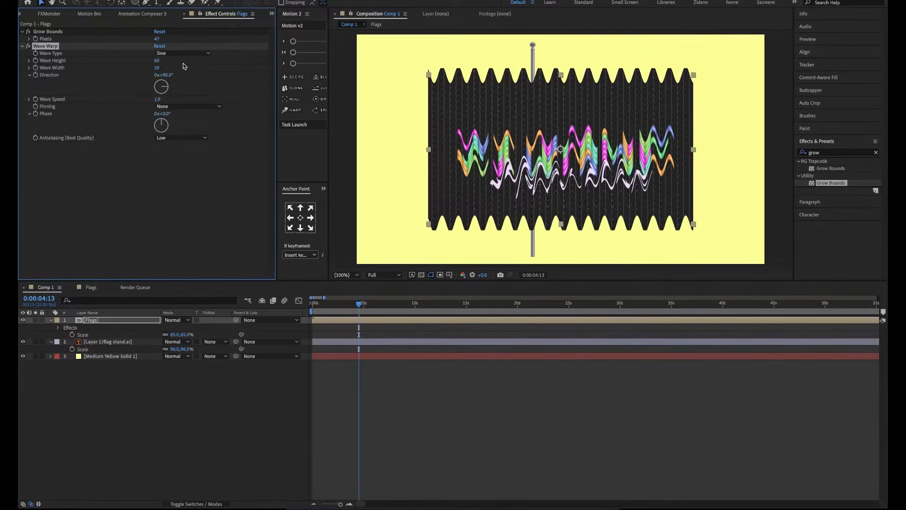
Try the Square wave type with a Wave Width of 74 and preview the flag animation
{"action": "left_click", "coordinate": [169, 53]}
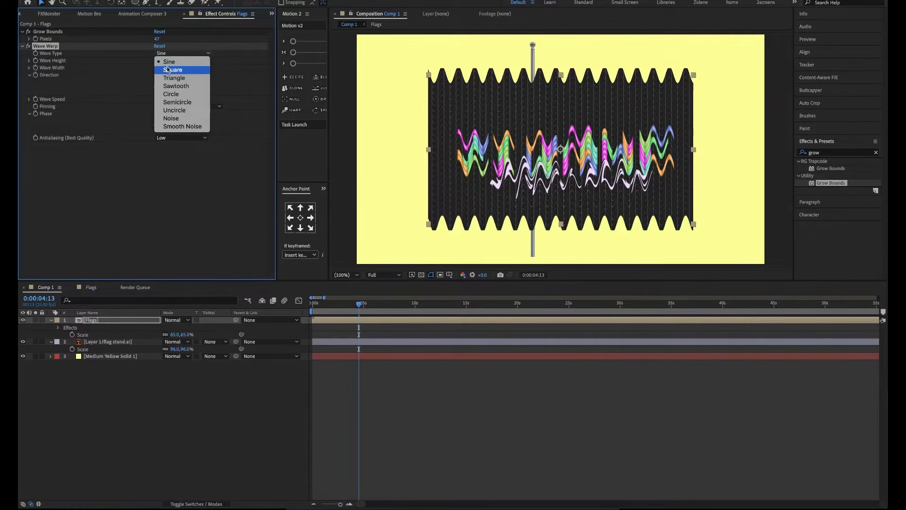
{"action": "left_click", "coordinate": [168, 70]}
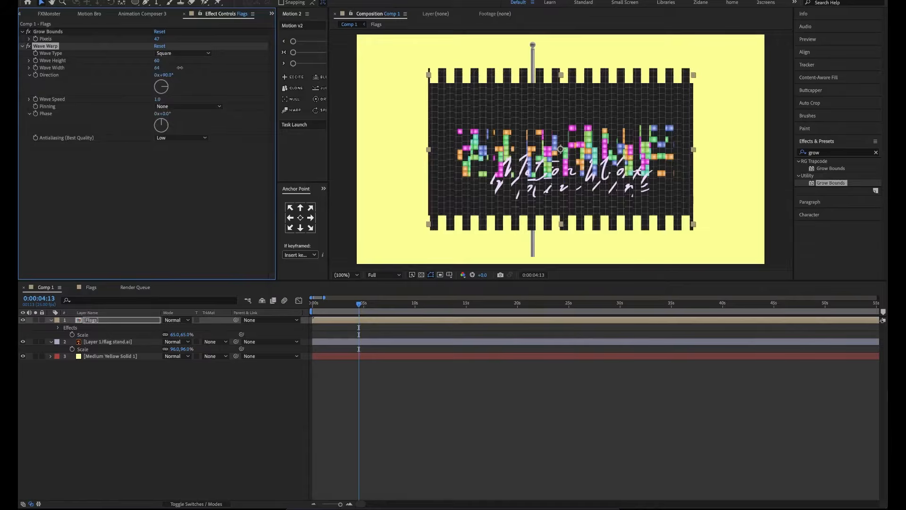
{"action": "left_click_drag", "start_coordinate": [179, 68], "coordinate": [222, 68]}
{"action": "key", "text": "space"}
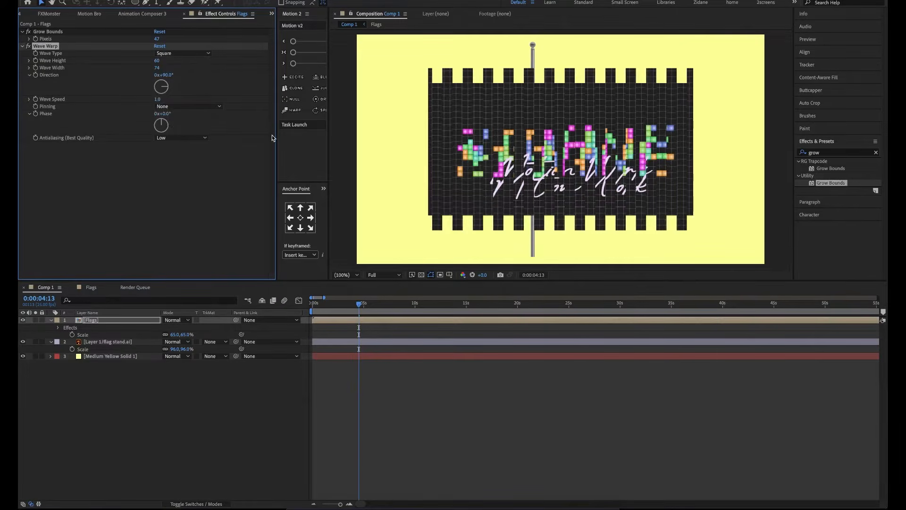
{"action": "key", "text": "space"}
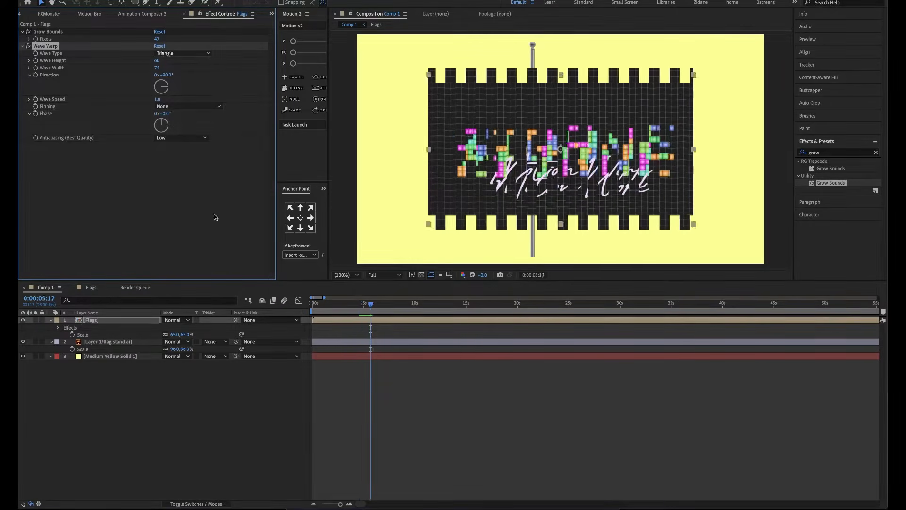
Try the Triangle, Sawtooth and Circle wave types, previewing the flag animation with each
{"action": "key", "text": "space"}
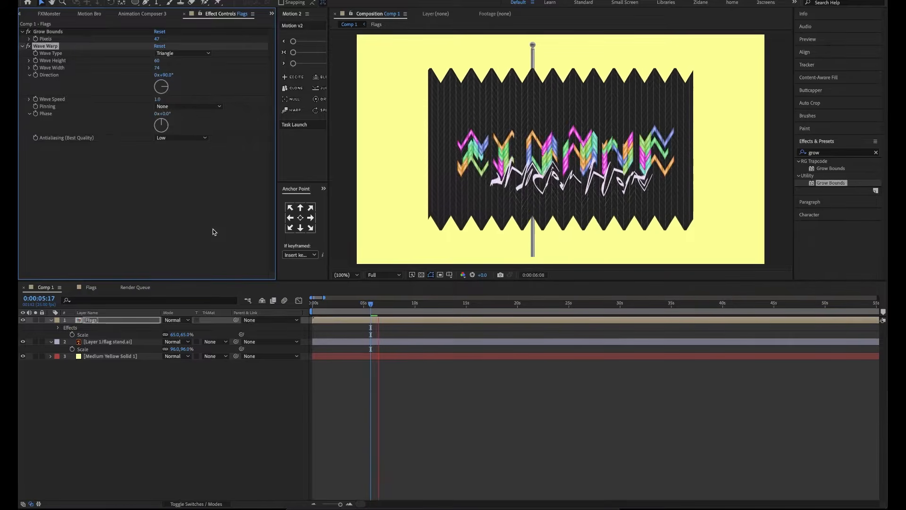
{"action": "key", "text": "space"}
{"action": "left_click", "coordinate": [183, 53]}
{"action": "left_click", "coordinate": [182, 82]}
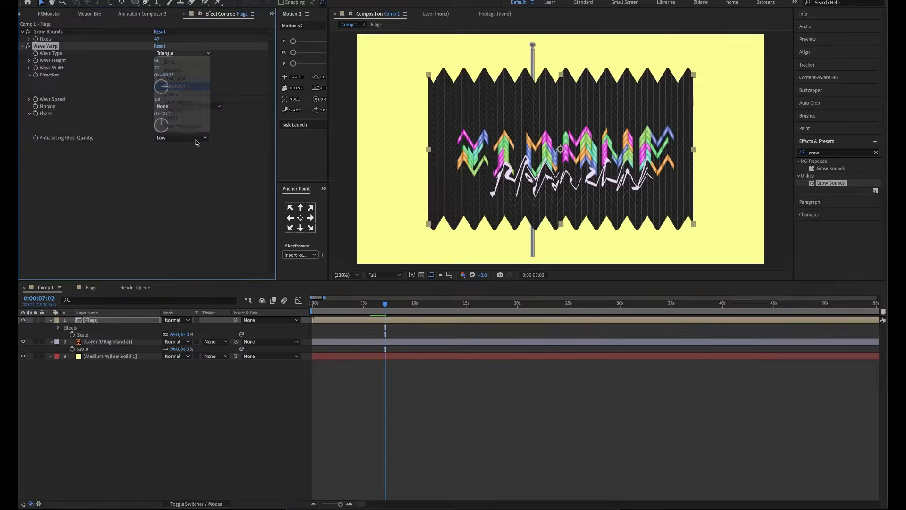
{"action": "key", "text": "space"}
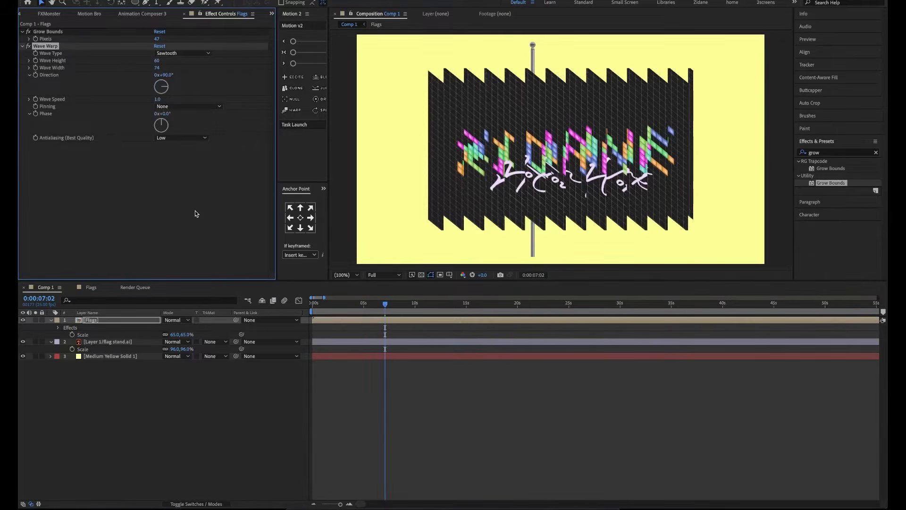
{"action": "key", "text": "space"}
{"action": "left_click", "coordinate": [186, 53]}
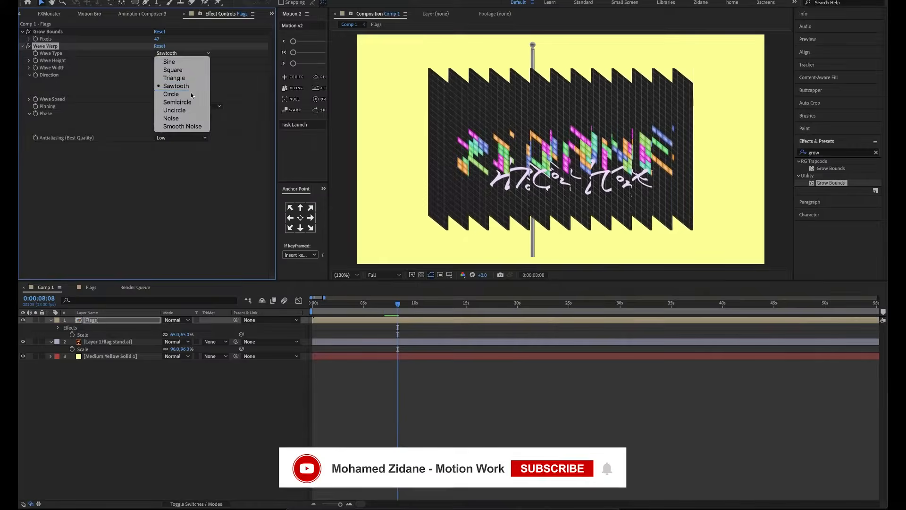
{"action": "left_click", "coordinate": [182, 90]}
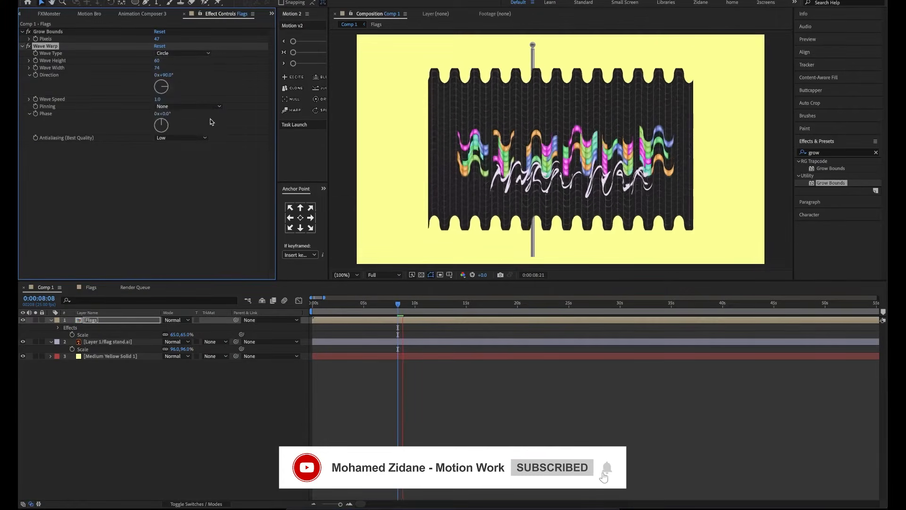
Set Wave Warp's type to Sine and its Wave Width to 357
{"action": "left_click", "coordinate": [206, 54]}
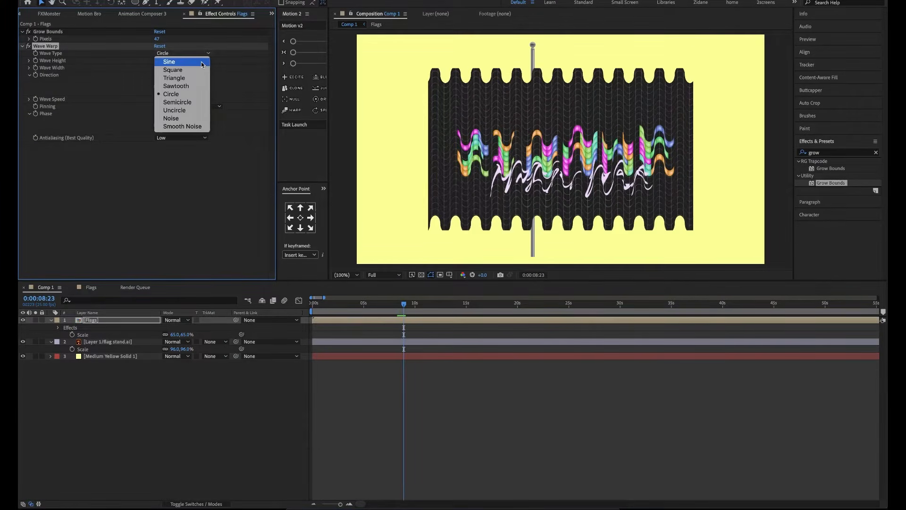
{"action": "left_click", "coordinate": [202, 64]}
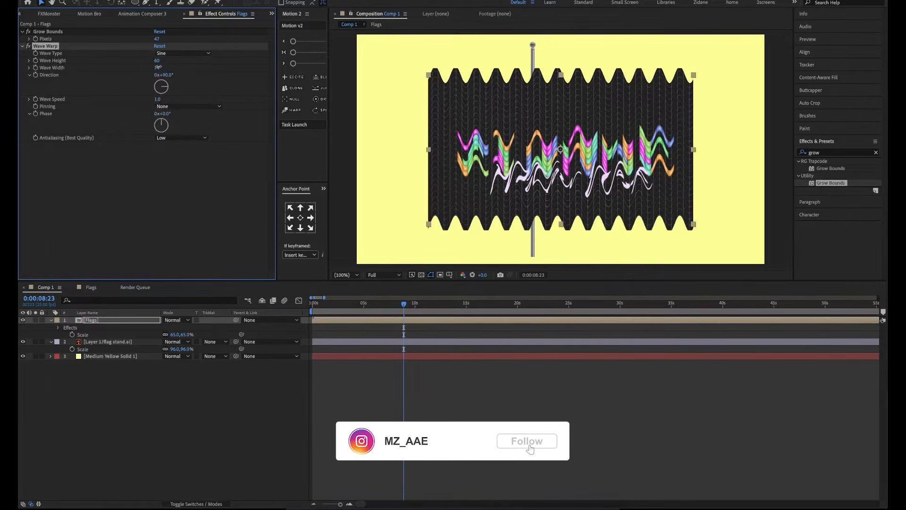
{"action": "left_click_drag", "start_coordinate": [158, 67], "coordinate": [441, 112]}
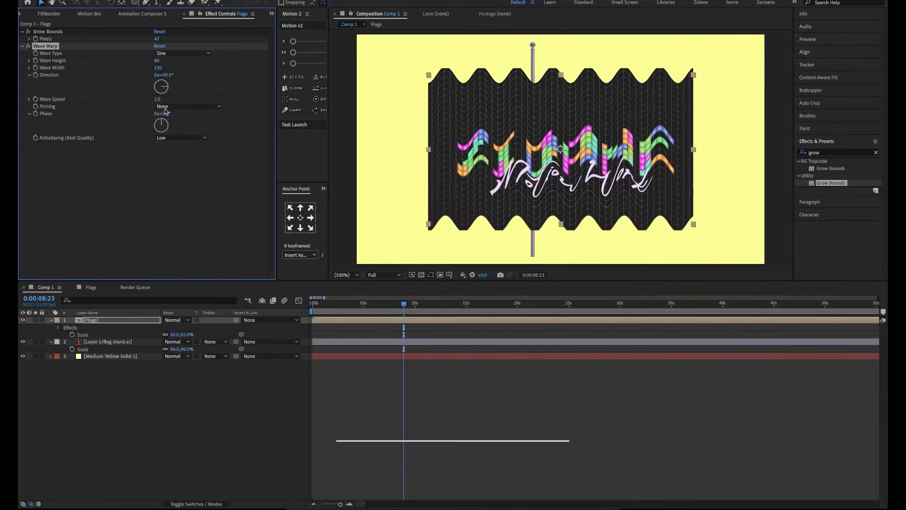
{"action": "left_click_drag", "start_coordinate": [160, 69], "coordinate": [546, 120]}
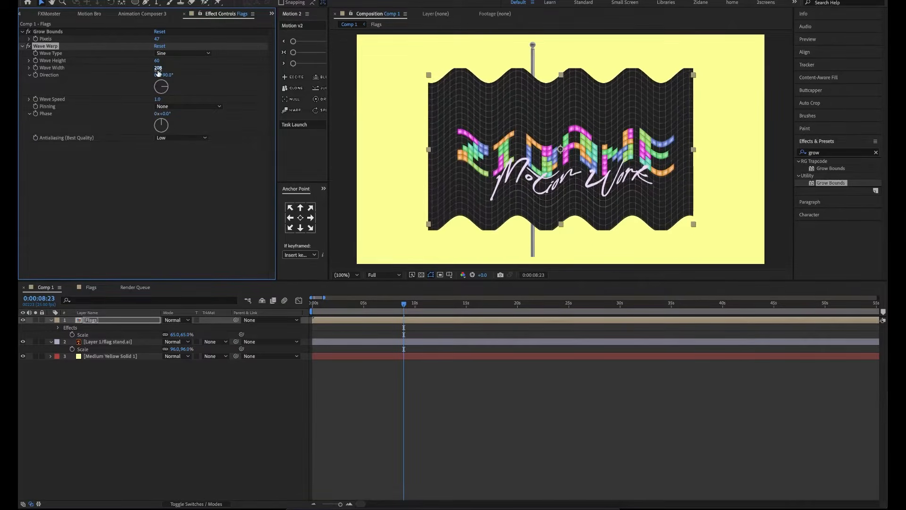
{"action": "left_click_drag", "start_coordinate": [158, 72], "coordinate": [359, 80]}
Pin Wave Warp to the Left Edge with a Wave Height of 20, and preview the flag's motion
{"action": "left_click", "coordinate": [211, 106]}
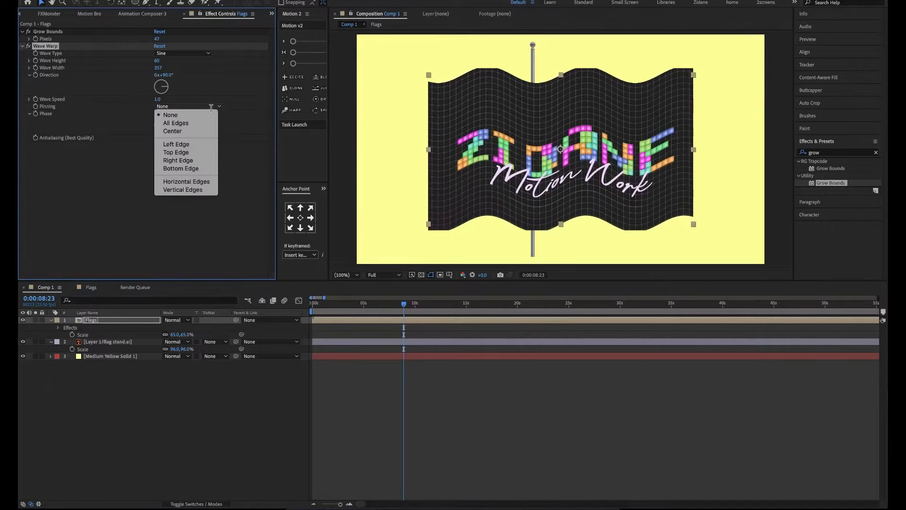
{"action": "left_click", "coordinate": [192, 145]}
{"action": "left_click_drag", "start_coordinate": [158, 61], "coordinate": [144, 64]}
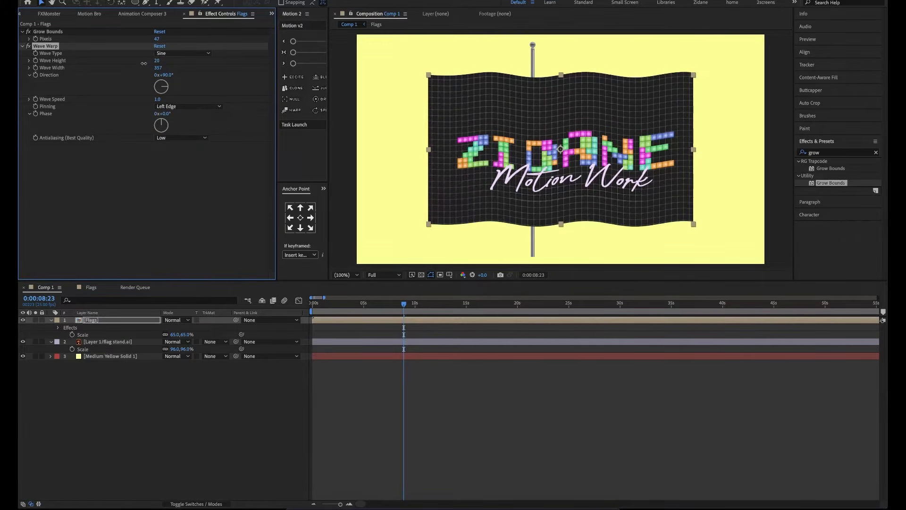
{"action": "left_click", "coordinate": [169, 199]}
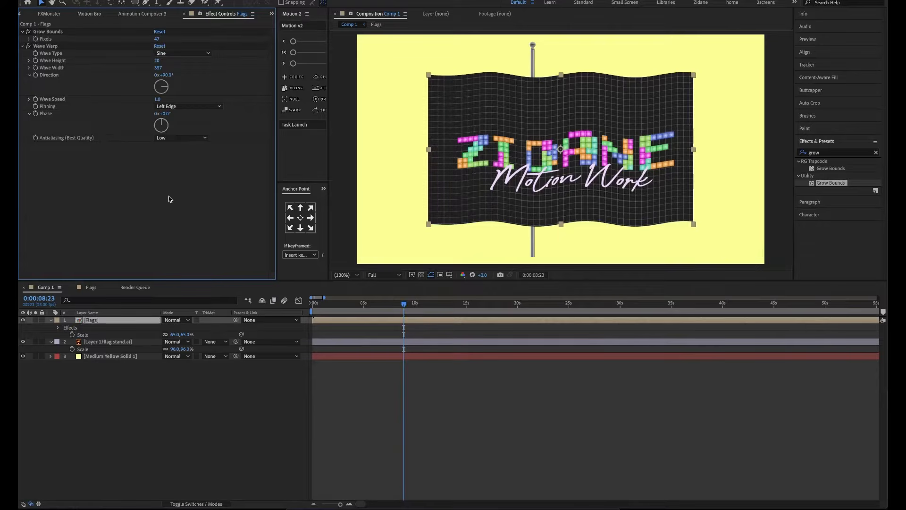
{"action": "key", "text": "space"}
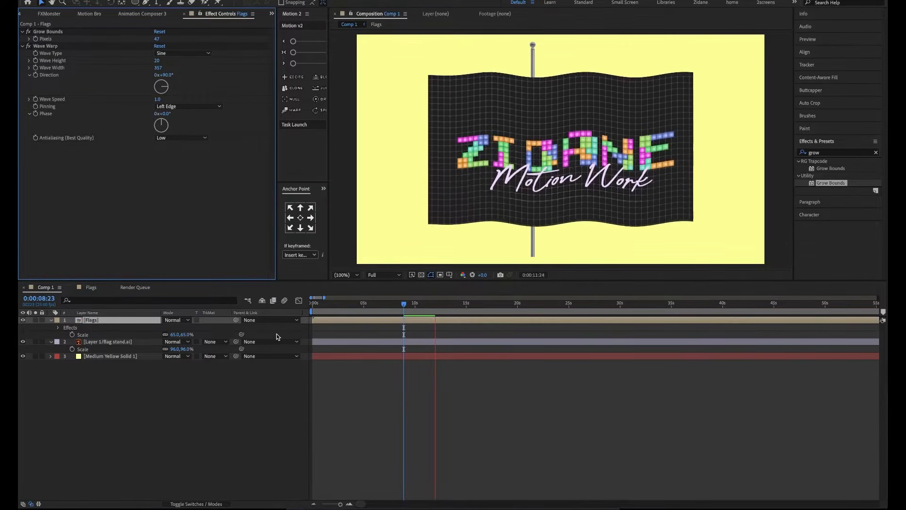
{"action": "key", "text": "space"}
Move the Flags layer's anchor point to its left edge centre and scale the layer to 55%
{"action": "left_click", "coordinate": [292, 221]}
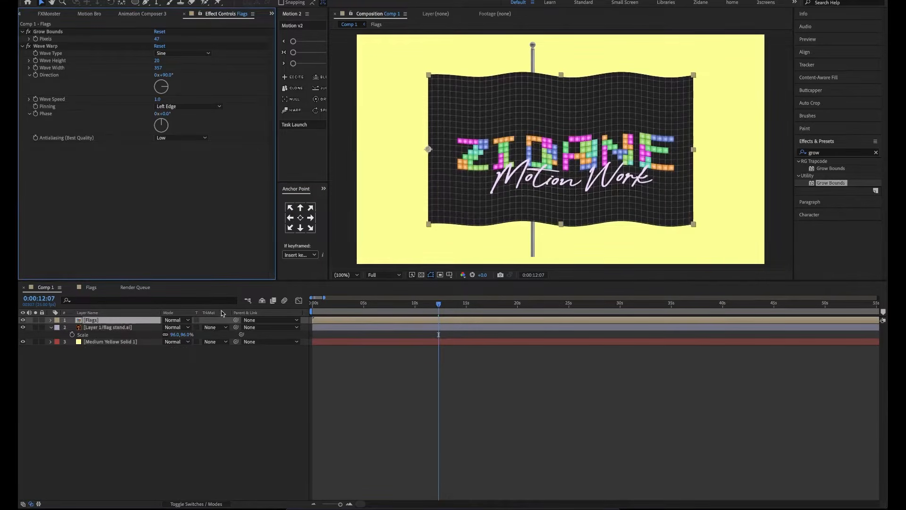
{"action": "key", "text": "s"}
{"action": "left_click_drag", "start_coordinate": [185, 327], "coordinate": [179, 327]}
Scale the flag stand layer to 133%, line up the pole with the flag's left edge, and preview the result
{"action": "left_click", "coordinate": [123, 335]}
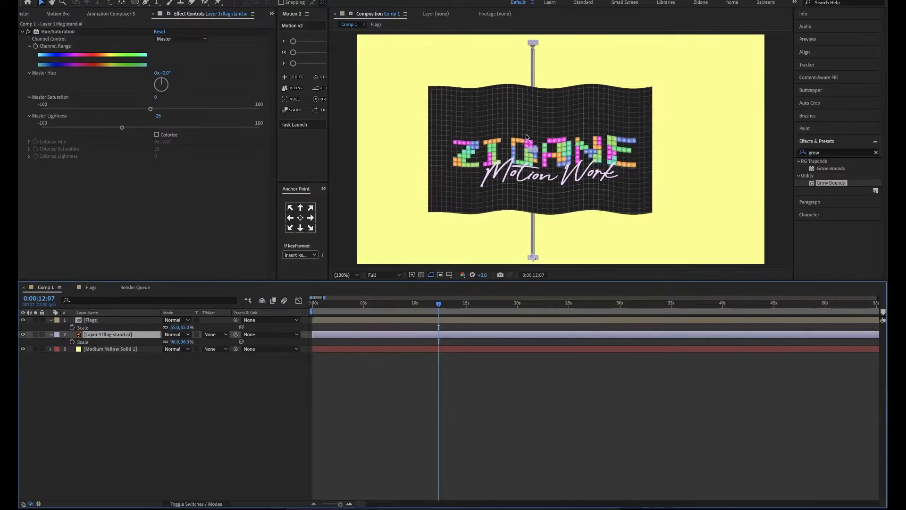
{"action": "key", "text": "s"}
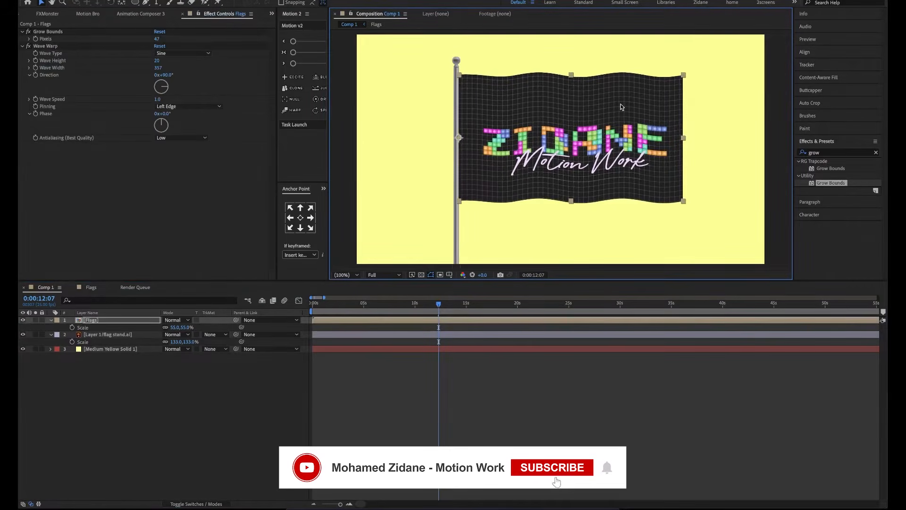
{"action": "key", "text": "space"}
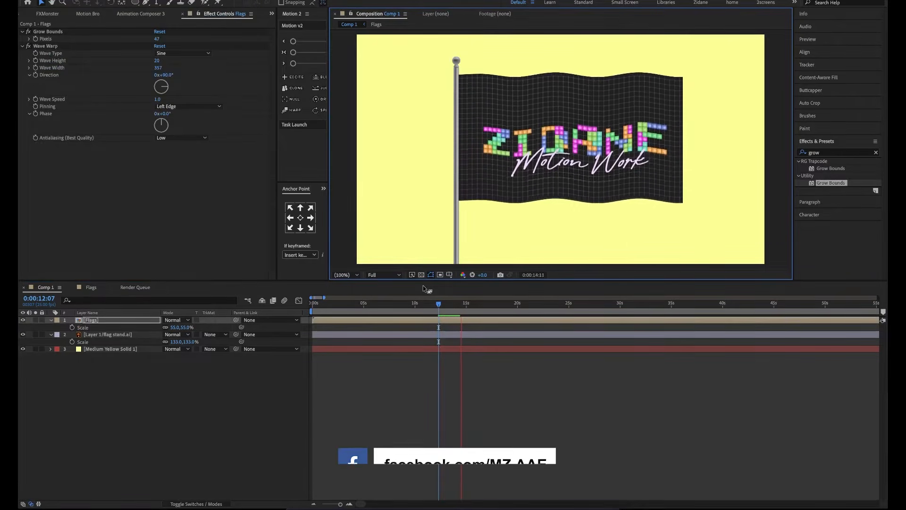
{"action": "key", "text": "space"}
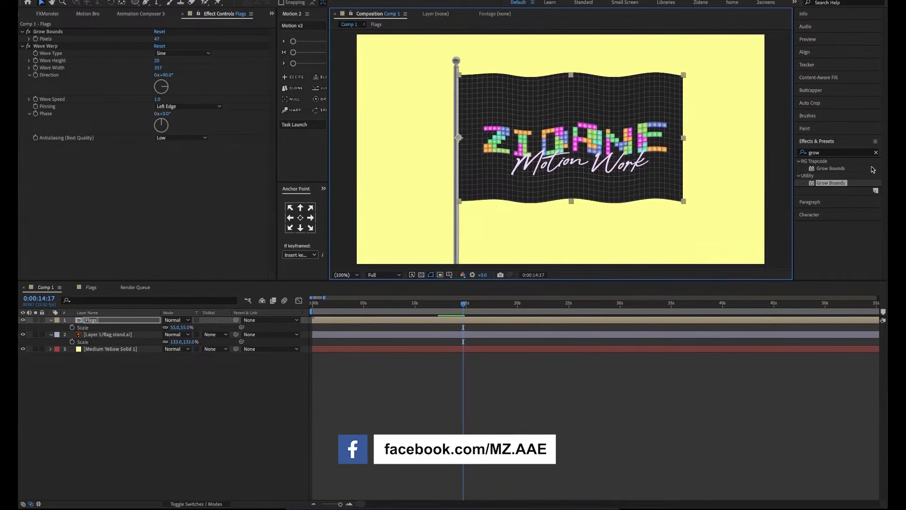
Find the Bezier Warp effect and add it to the Flags layer below Wave Warp
{"action": "left_click", "coordinate": [838, 155]}
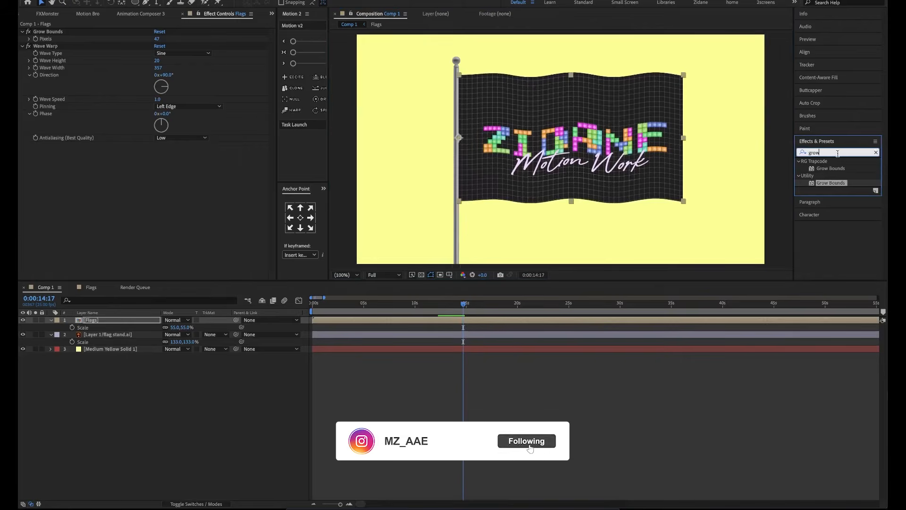
{"action": "type", "text": "bez"}
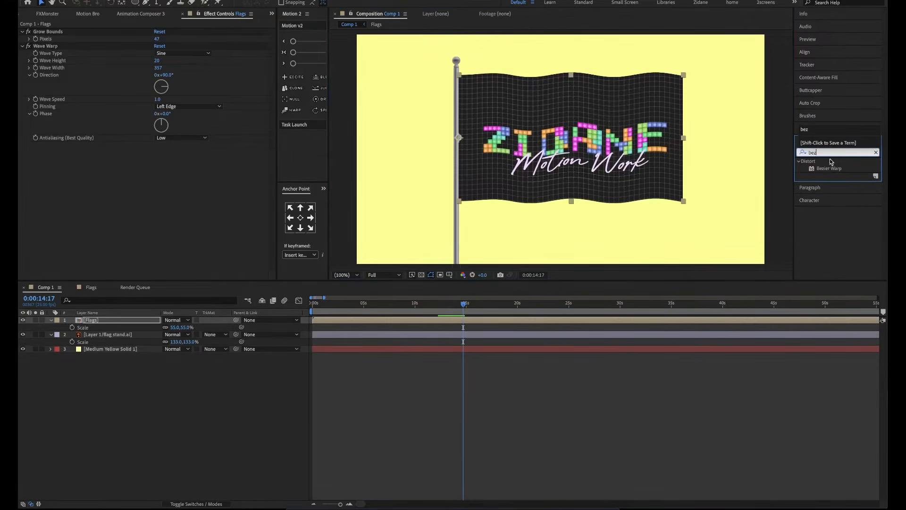
{"action": "left_click_drag", "start_coordinate": [827, 172], "coordinate": [265, 193]}
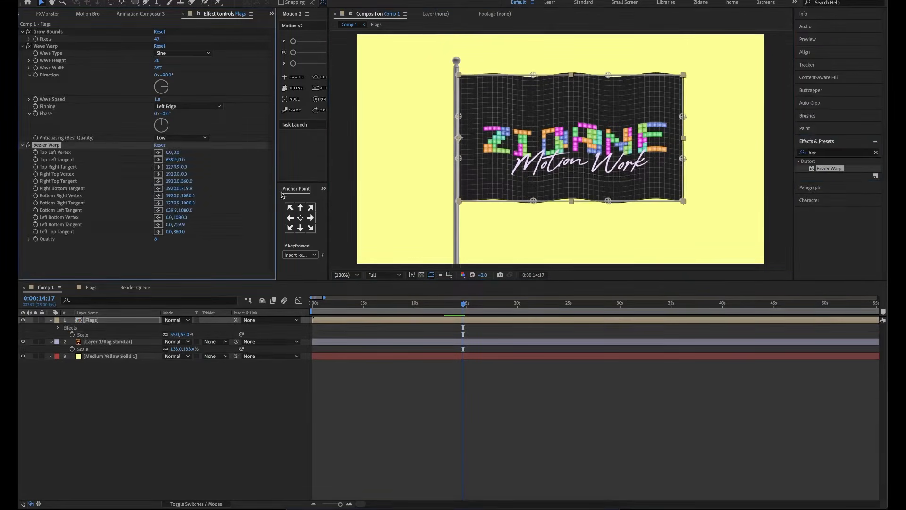
Bow the flag's left edge inward with Bezier Warp's Left Top Tangent at 120.0,349.1 and Left Bottom Tangent at 112.7,679.9, and preview it
{"action": "left_click_drag", "start_coordinate": [460, 117], "coordinate": [472, 117]}
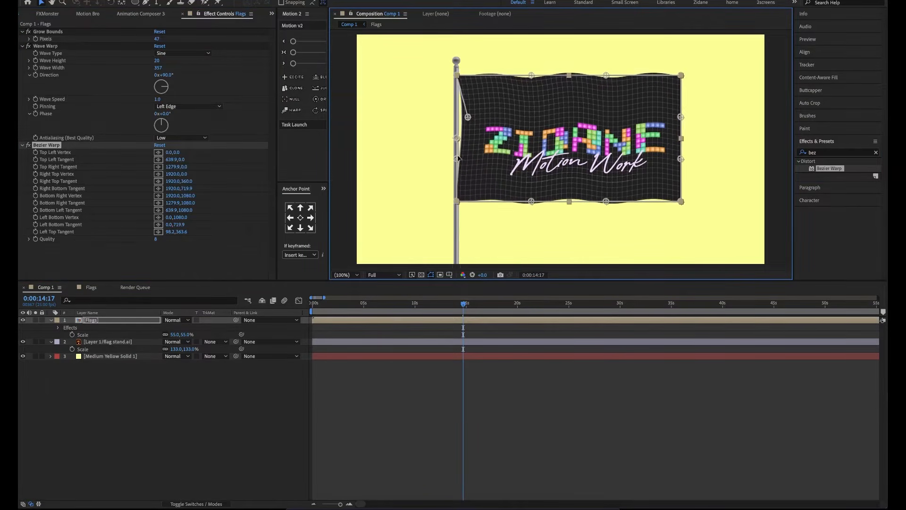
{"action": "left_click_drag", "start_coordinate": [458, 158], "coordinate": [471, 160]}
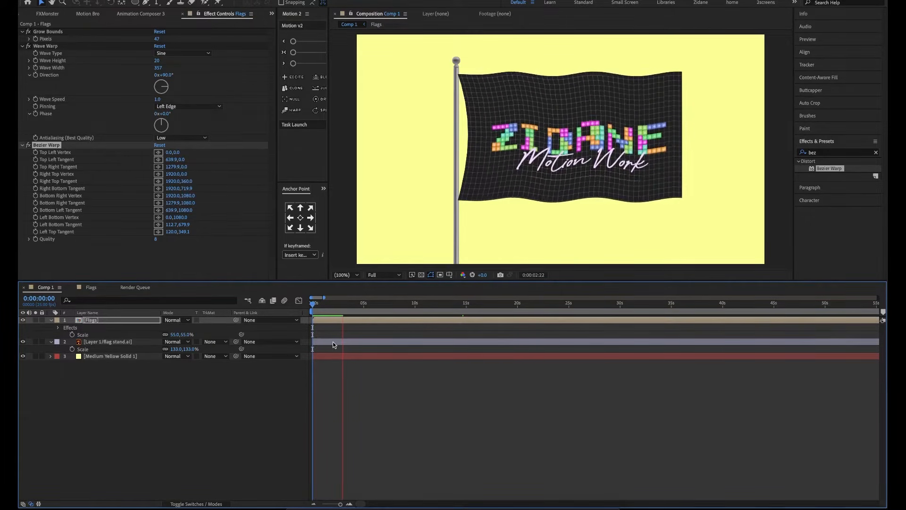
{"action": "key", "text": "space"}
End the work area at 0:00:05:02, then duplicate the Flags layer's Wave Warp with the copy's Direction at 33° and preview it
{"action": "left_click", "coordinate": [365, 309]}
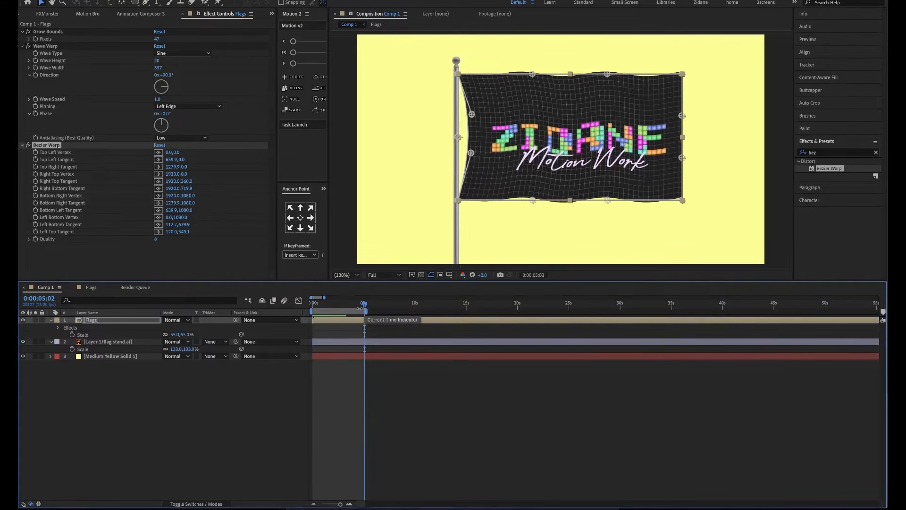
{"action": "left_click", "coordinate": [56, 47]}
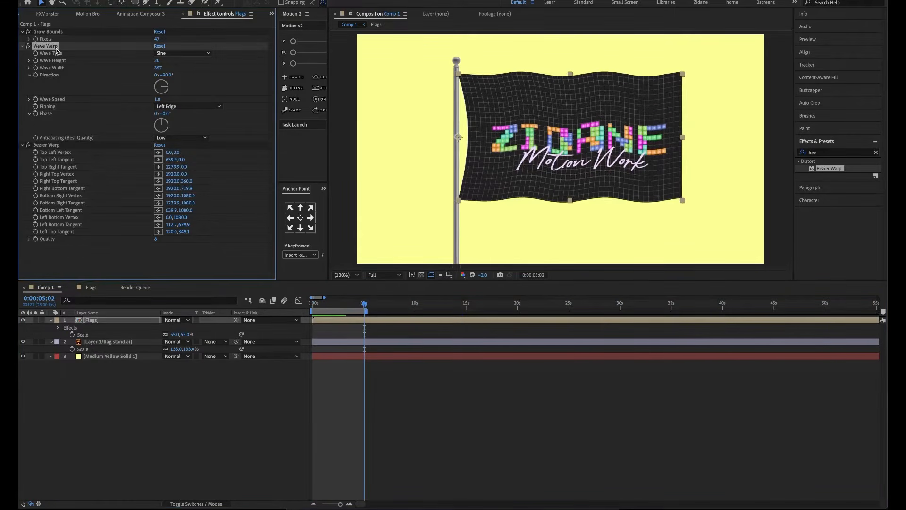
{"action": "key", "text": "ctrl+d"}
{"action": "scroll", "coordinate": [84, 132], "scroll_direction": "up", "scroll_amount": 3}
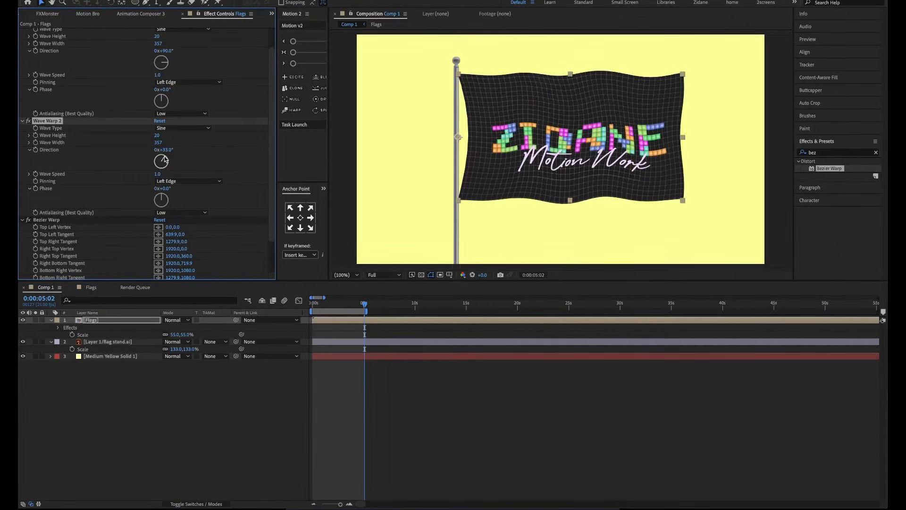
{"action": "key", "text": "space"}
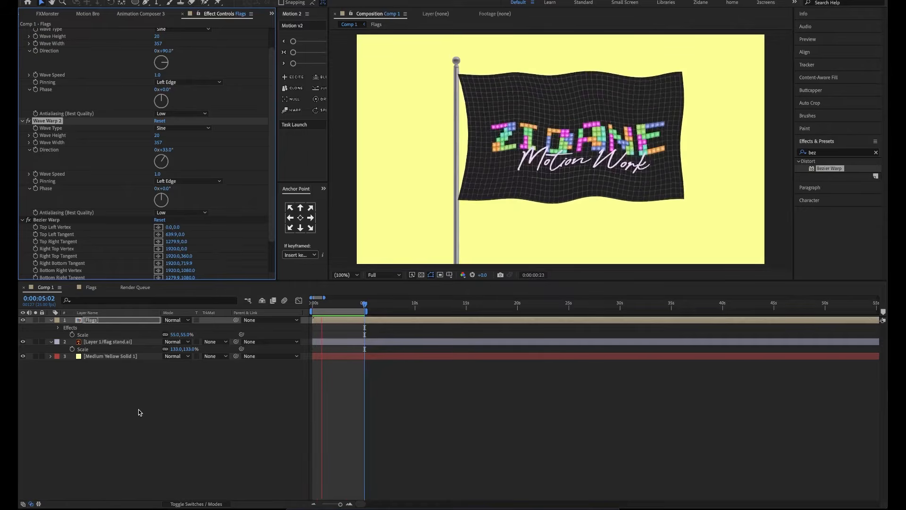
Hide the me layer inside the Flags composition to use the Palestine flag, and preview the waving flag in Comp 1
{"action": "left_click", "coordinate": [92, 288]}
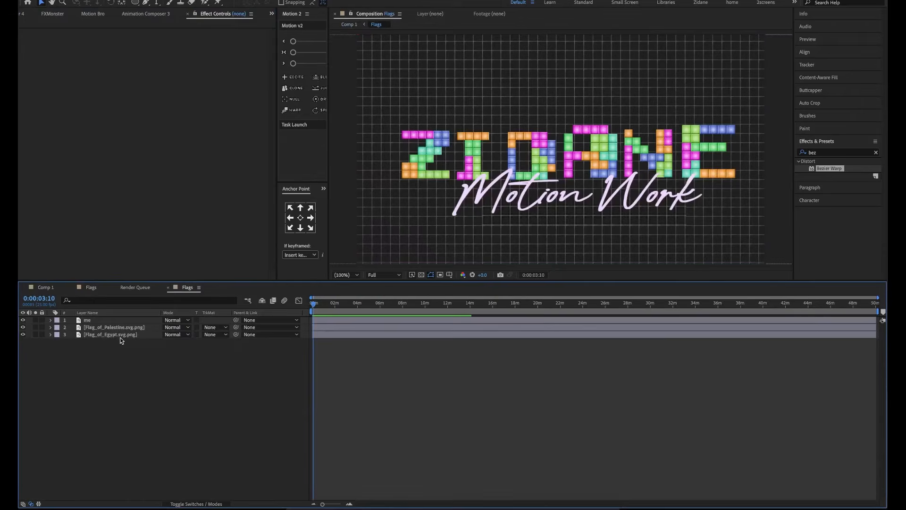
{"action": "left_click", "coordinate": [23, 320]}
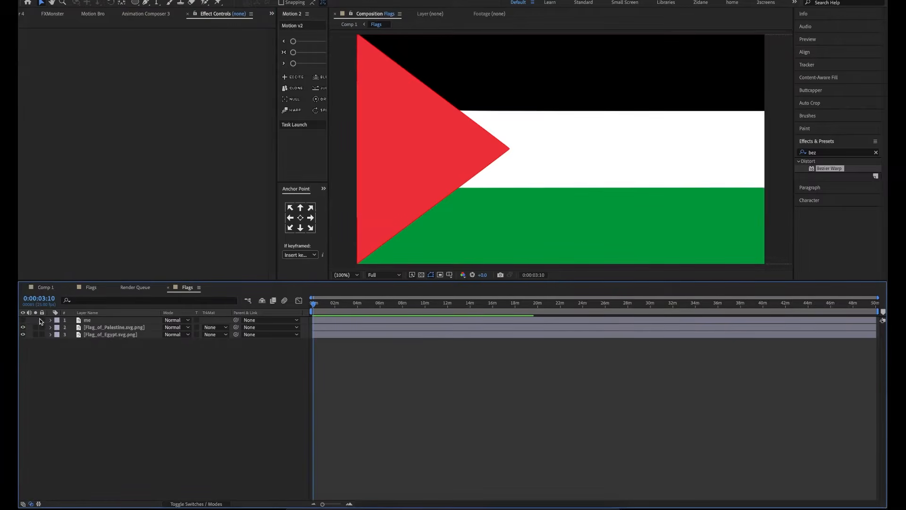
{"action": "left_click", "coordinate": [45, 287]}
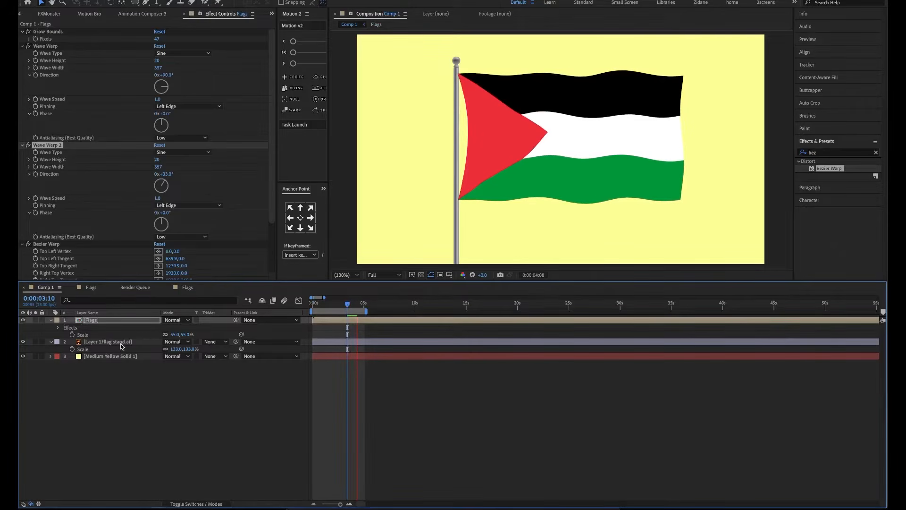
{"action": "key", "text": "space"}
Hide the Palestine flag layer inside the Flags composition to use the Egypt flag, and preview the result in Comp 1
{"action": "left_click", "coordinate": [185, 287]}
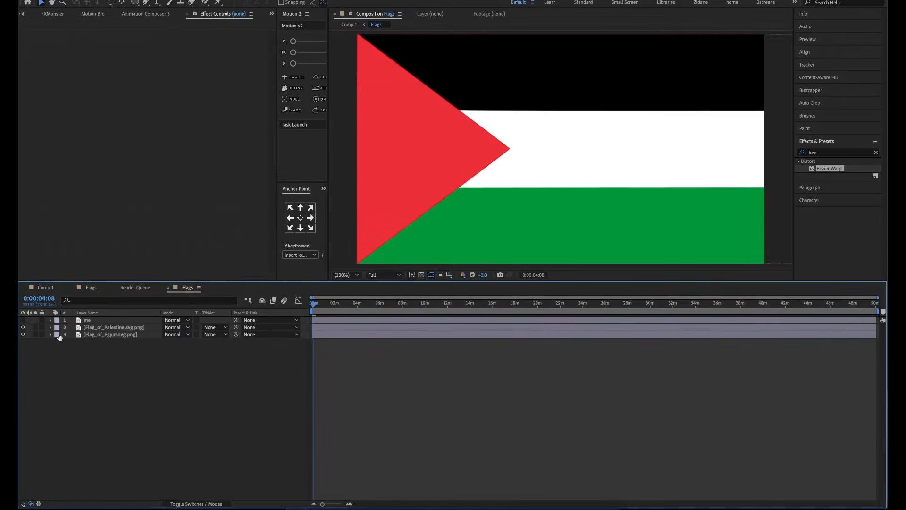
{"action": "left_click", "coordinate": [23, 334]}
{"action": "left_click", "coordinate": [46, 288]}
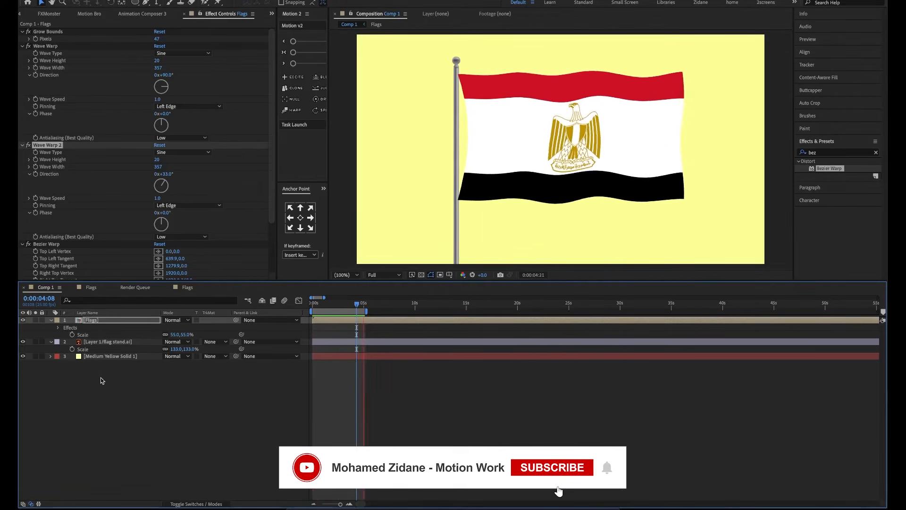
Show the me layer in the Flags composition again, draw an ellipse above its logo lettering, and preview the flag in Comp 1
{"action": "left_click", "coordinate": [187, 287]}
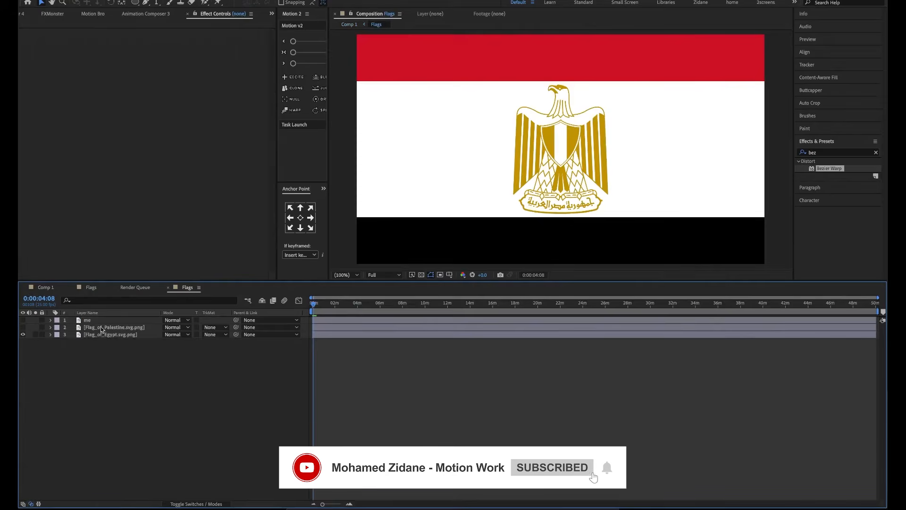
{"action": "left_click", "coordinate": [22, 320]}
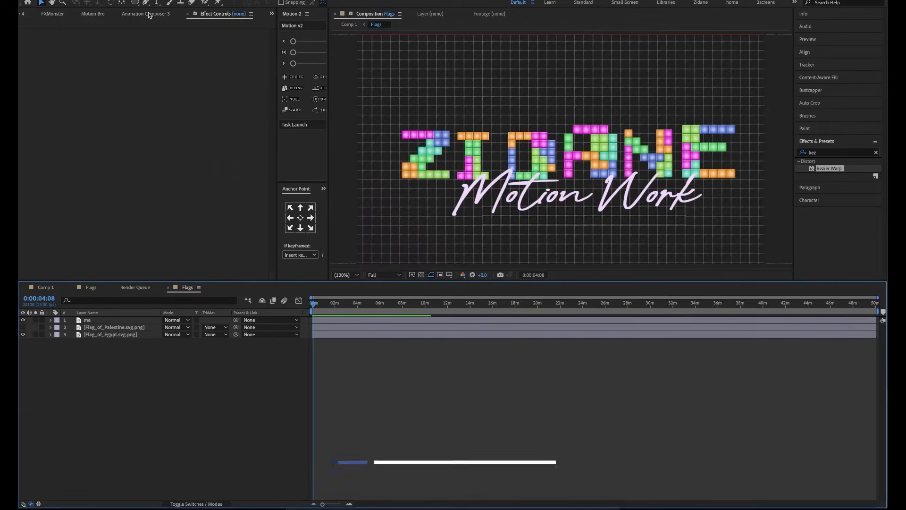
{"action": "key", "text": "q"}
{"action": "left_click_drag", "start_coordinate": [581, 57], "coordinate": [488, 100]}
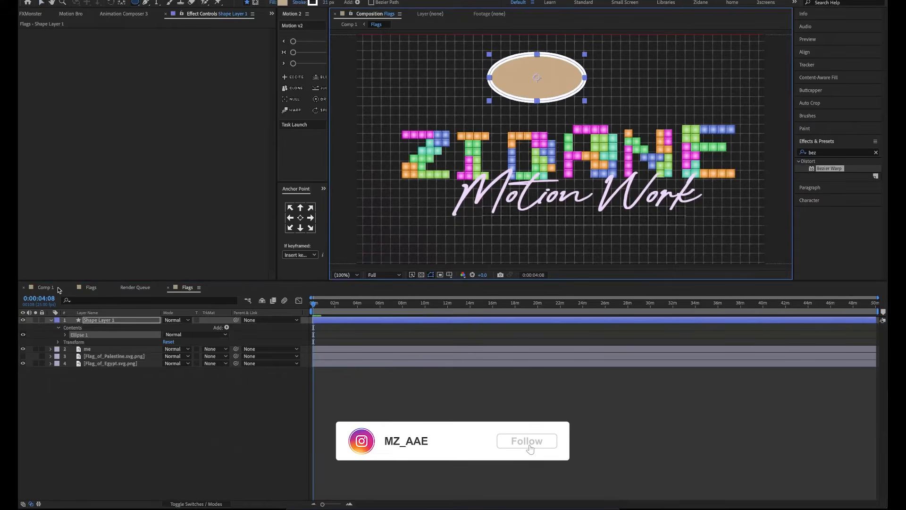
{"action": "left_click", "coordinate": [51, 288]}
{"action": "key", "text": "space"}
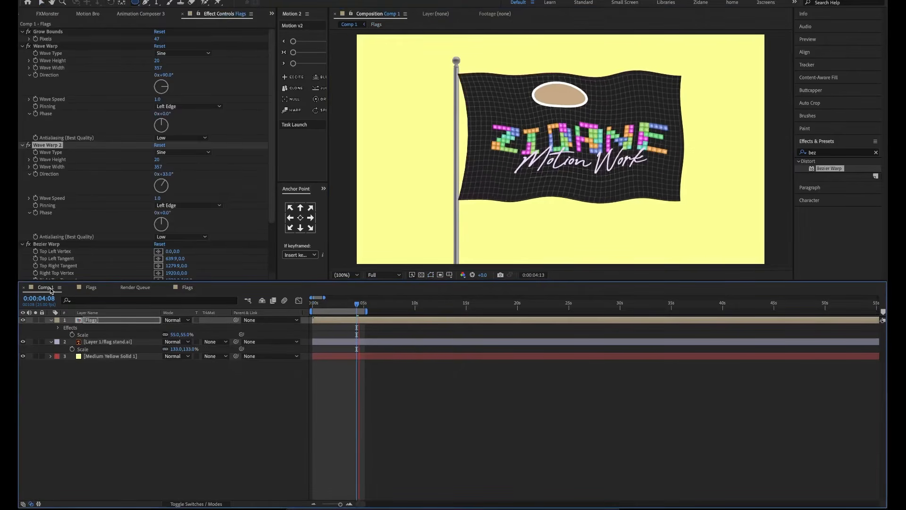